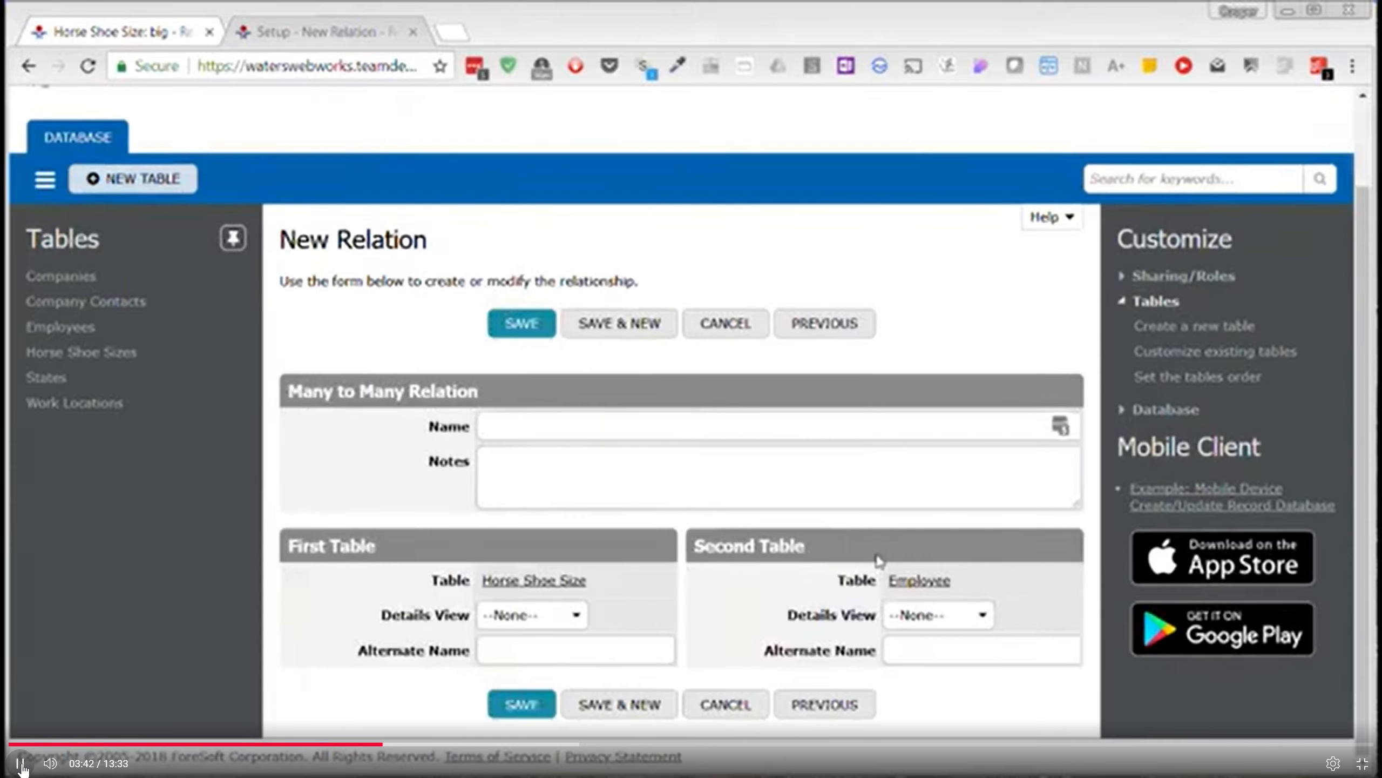
- Set the Employee table's details view to List All and save the many-to-many relation between Horse Shoe Size and Employee
click(975, 625)
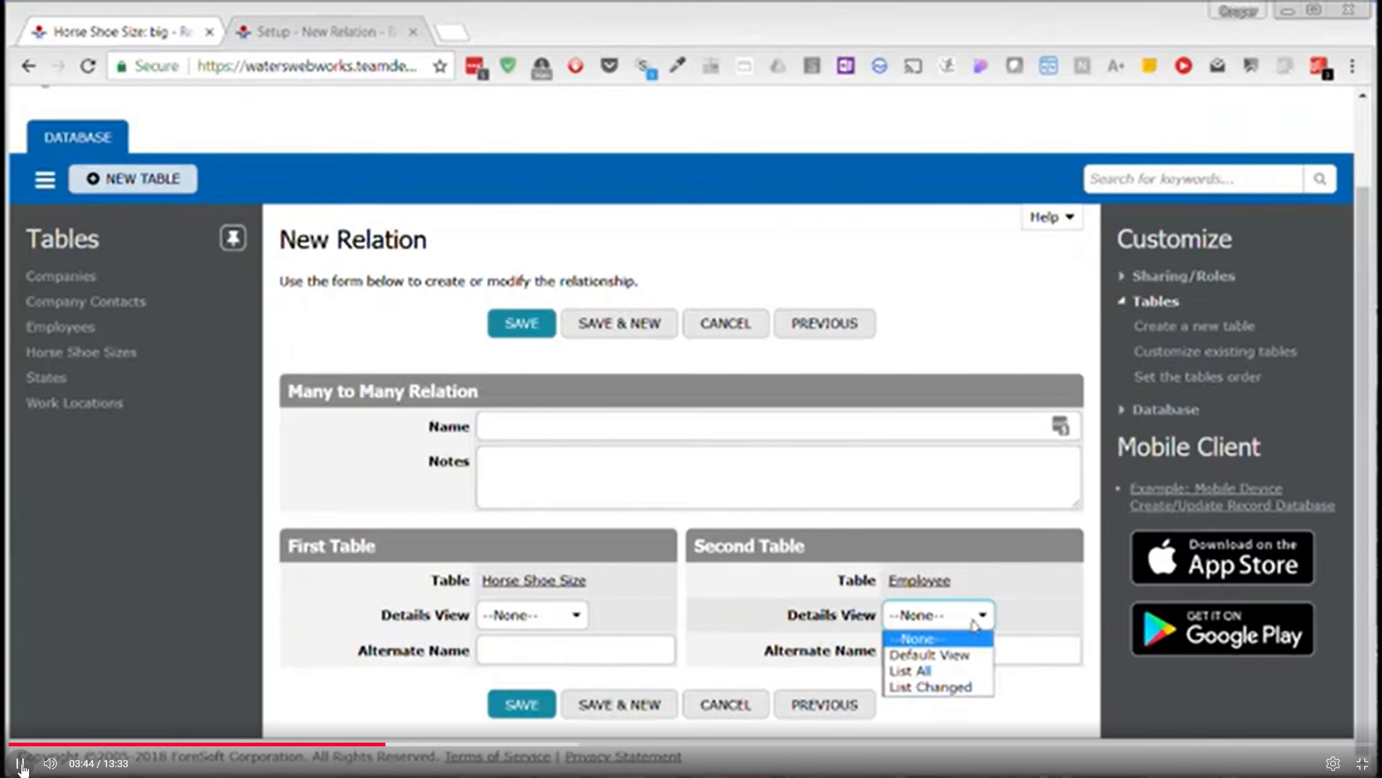
click(912, 670)
click(514, 708)
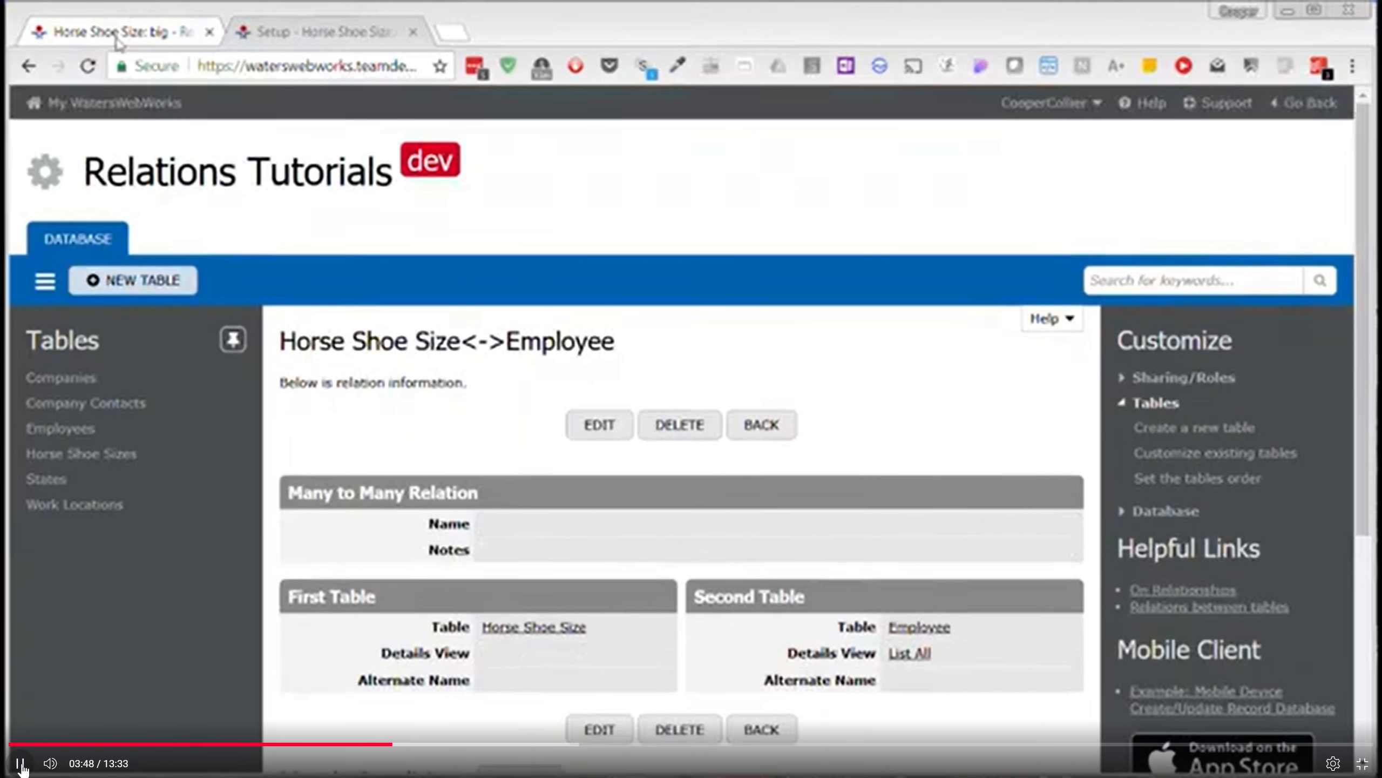
- Go to the Horse Shoe Size record "big" and examine its list of related company contacts
click(116, 34)
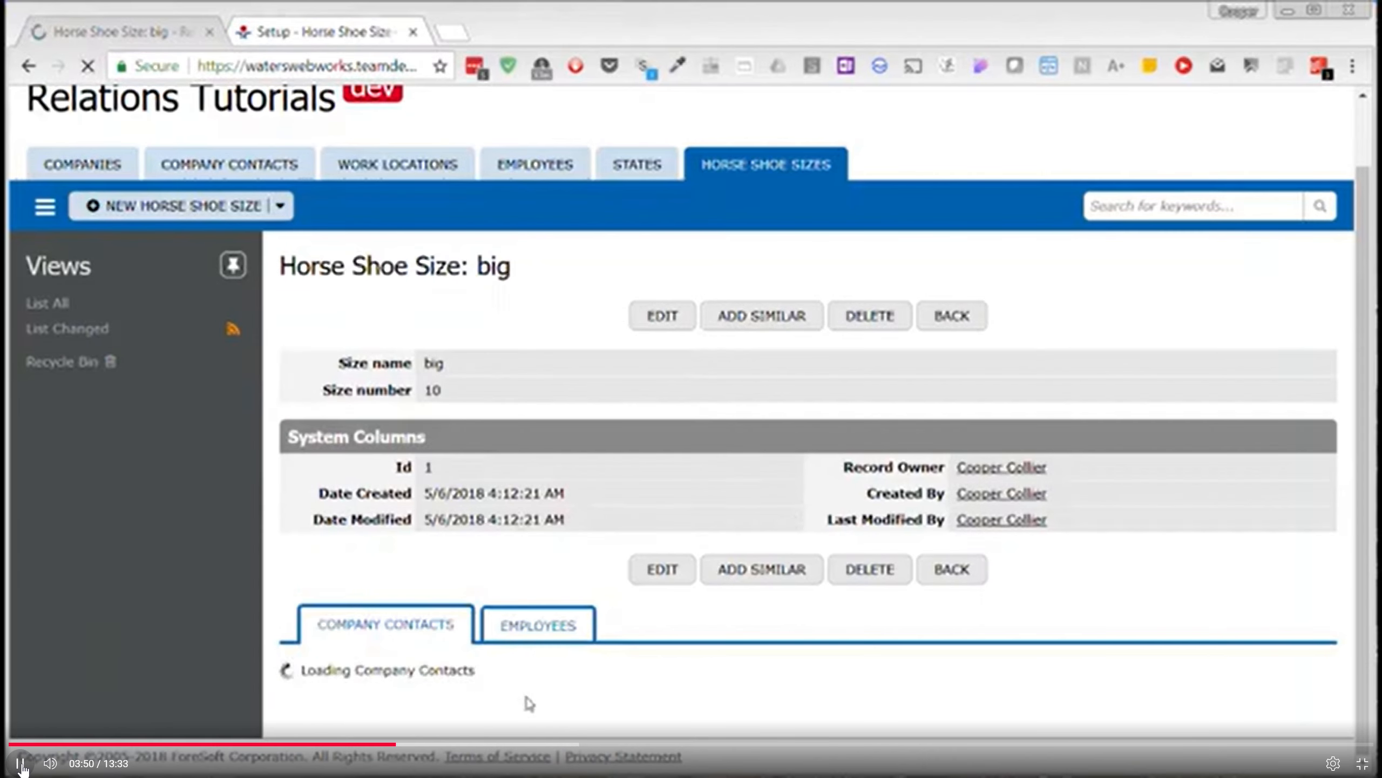
scroll(624, 561, down, 2)
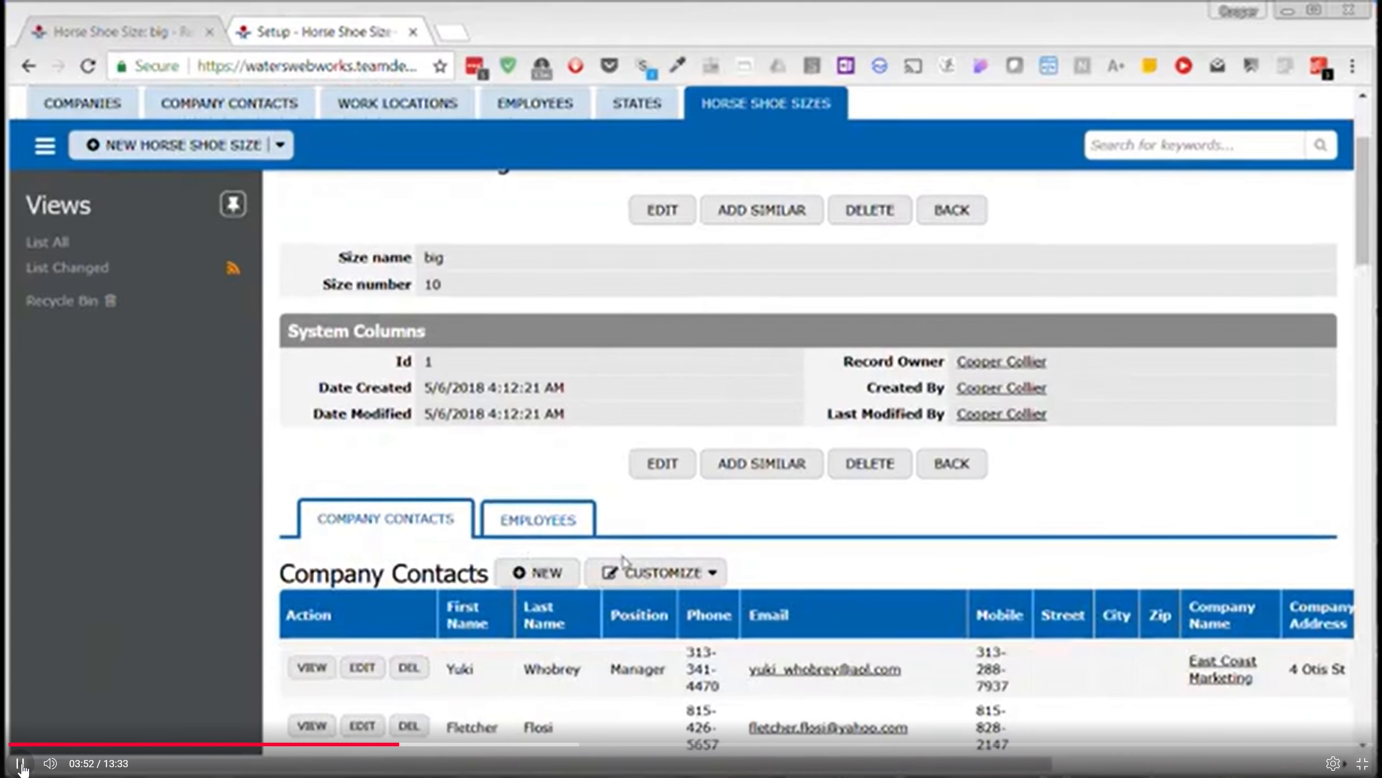
scroll(626, 561, down, 2)
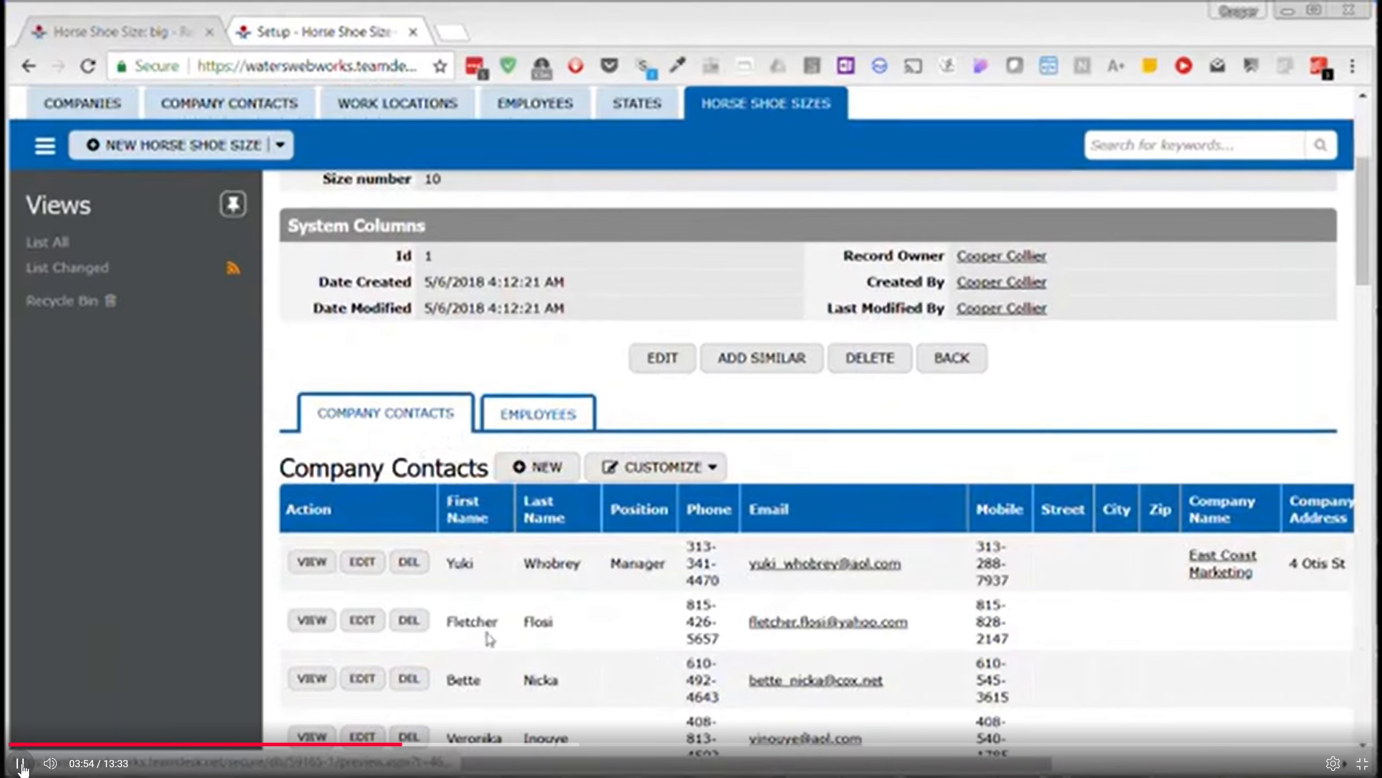
scroll(490, 626, down, 20)
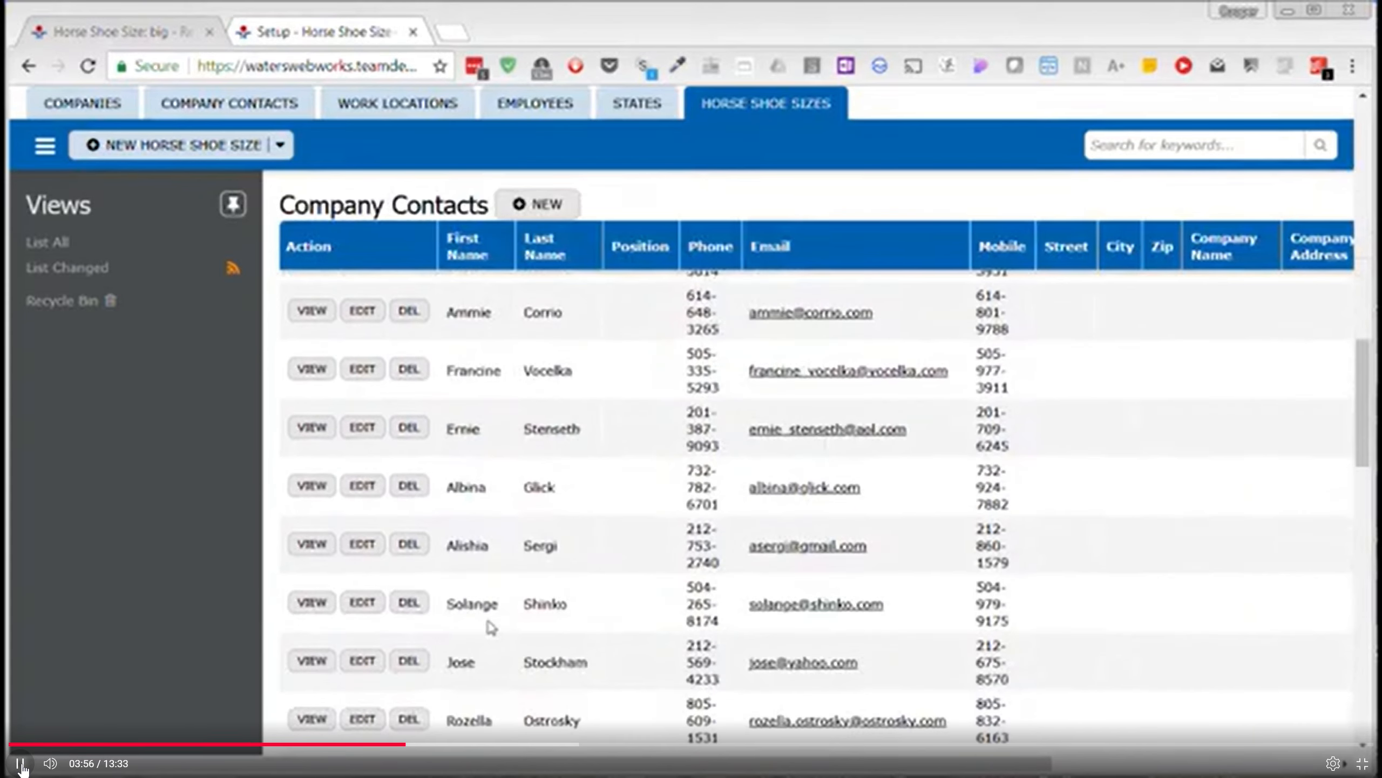
scroll(491, 628, up, 20)
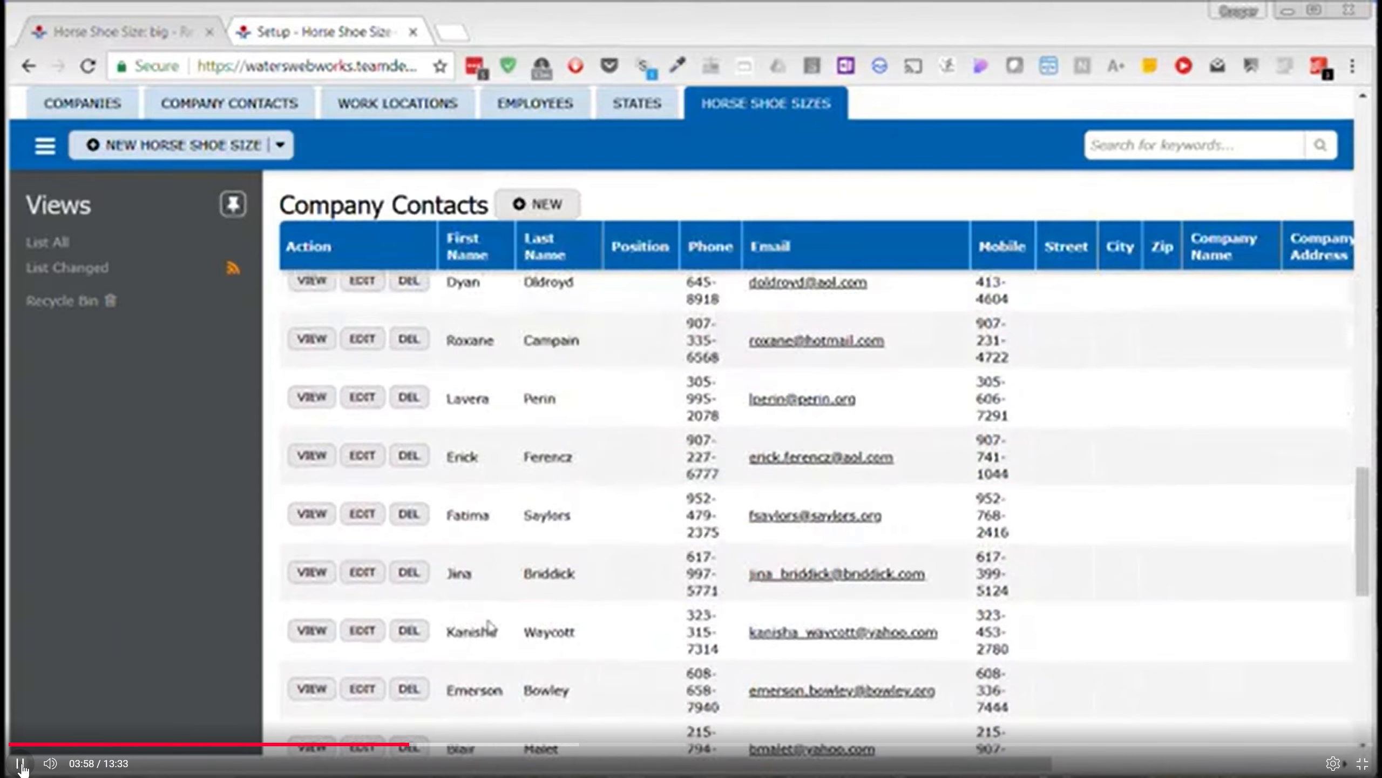
scroll(491, 627, up, 4)
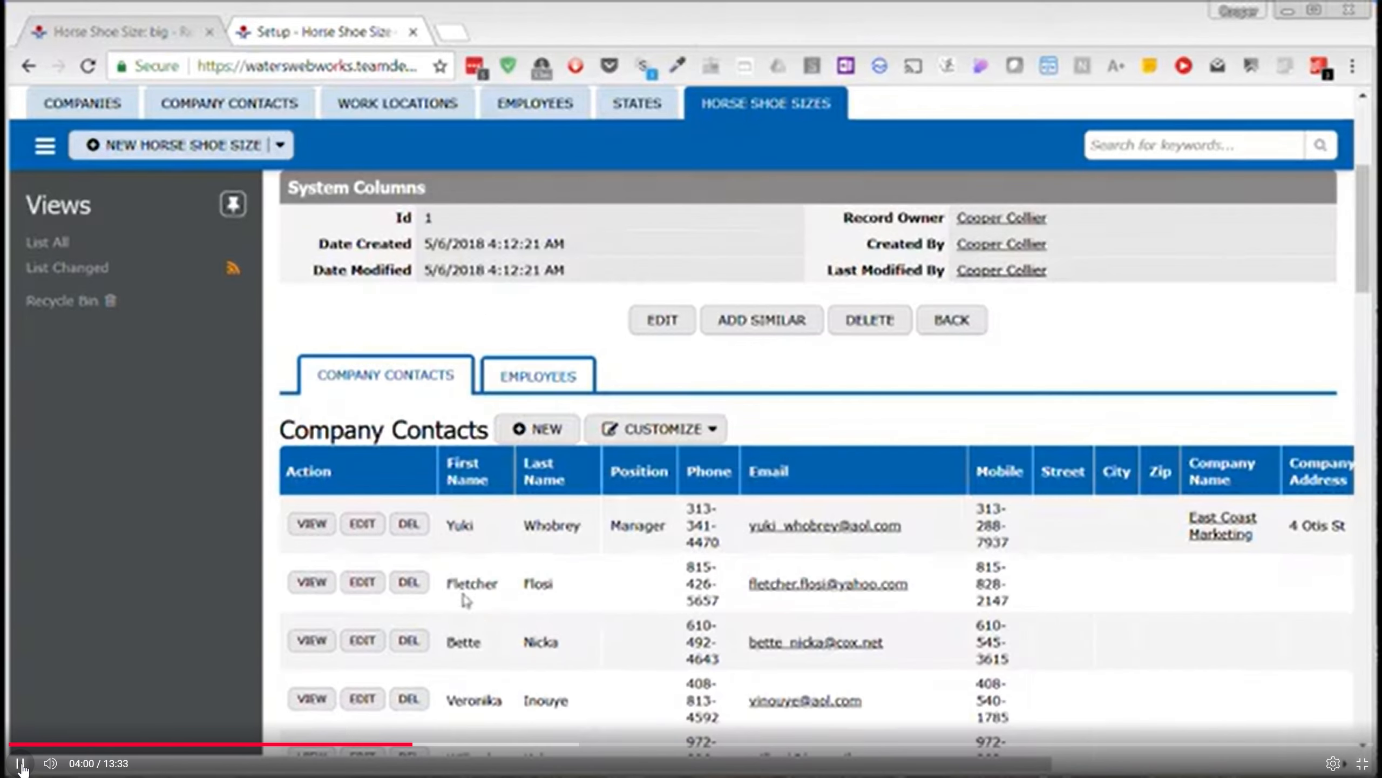
- Show the related Employees of the Horse Shoe Size record "big" and look through the list
click(566, 386)
scroll(617, 607, down, 15)
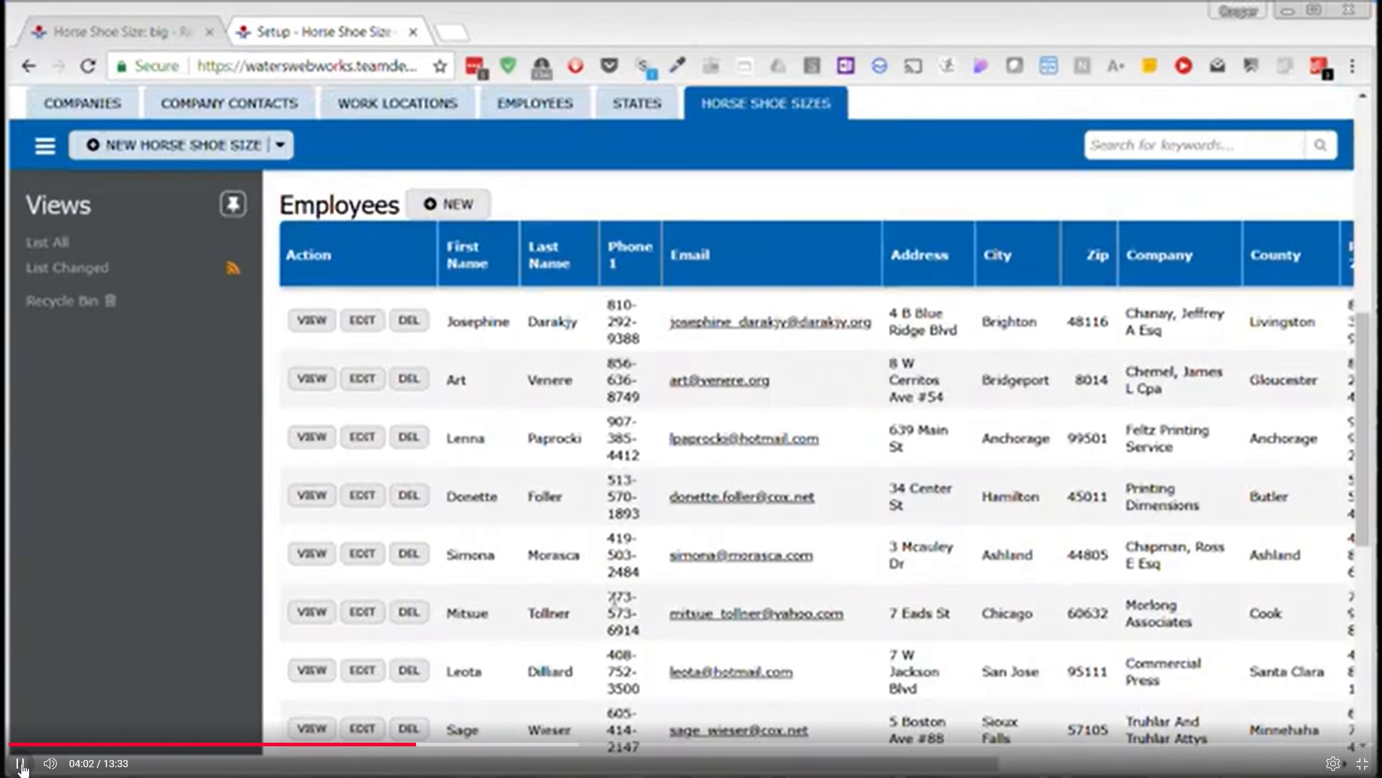
scroll(612, 596, up, 5)
scroll(612, 596, up, 10)
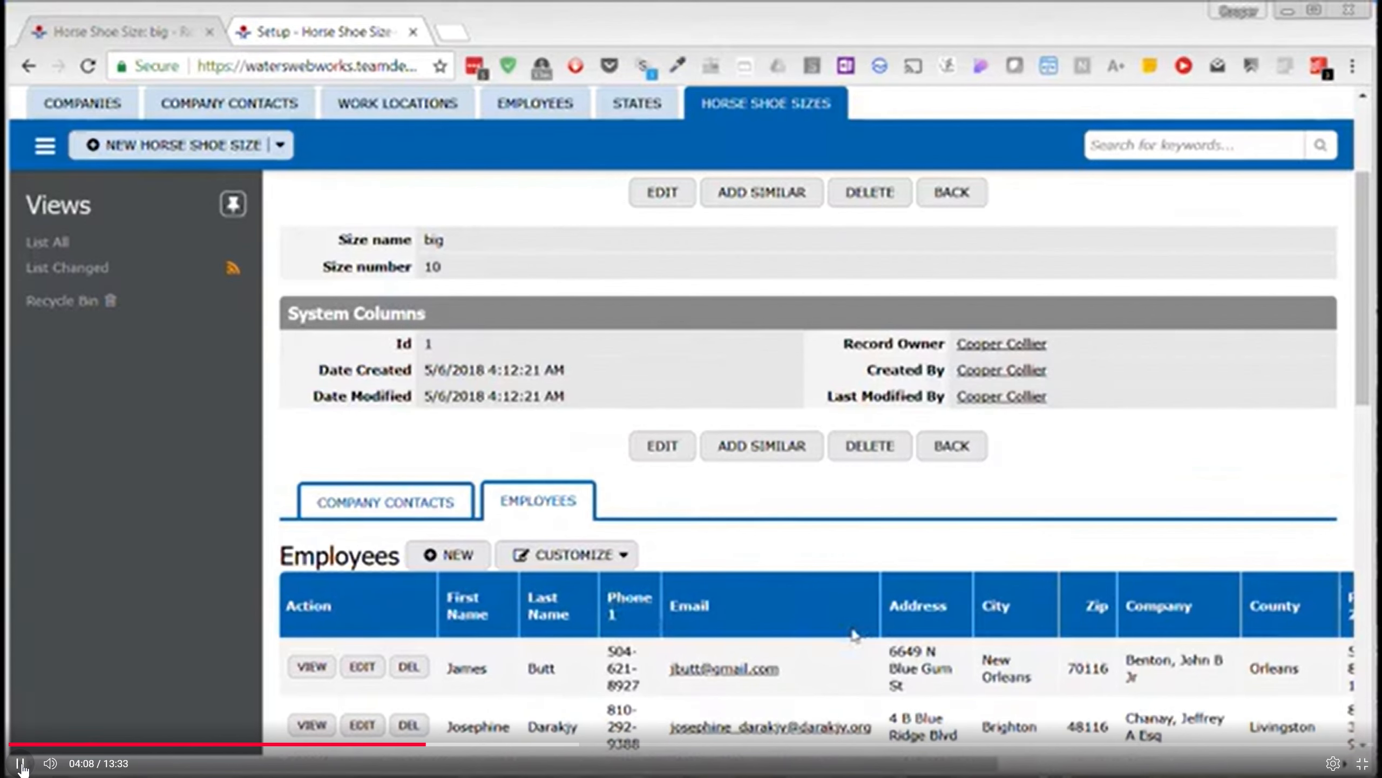
scroll(748, 614, up, 4)
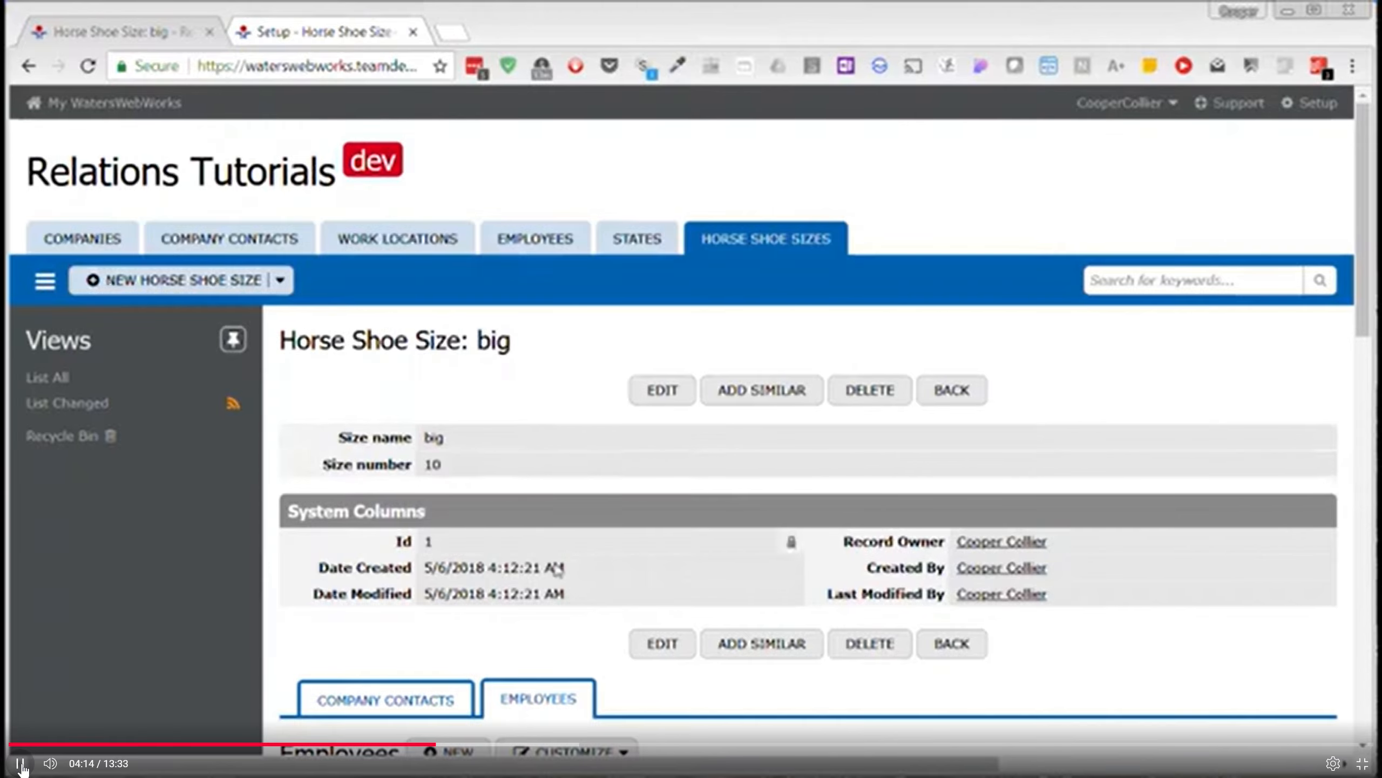
scroll(533, 632, down, 5)
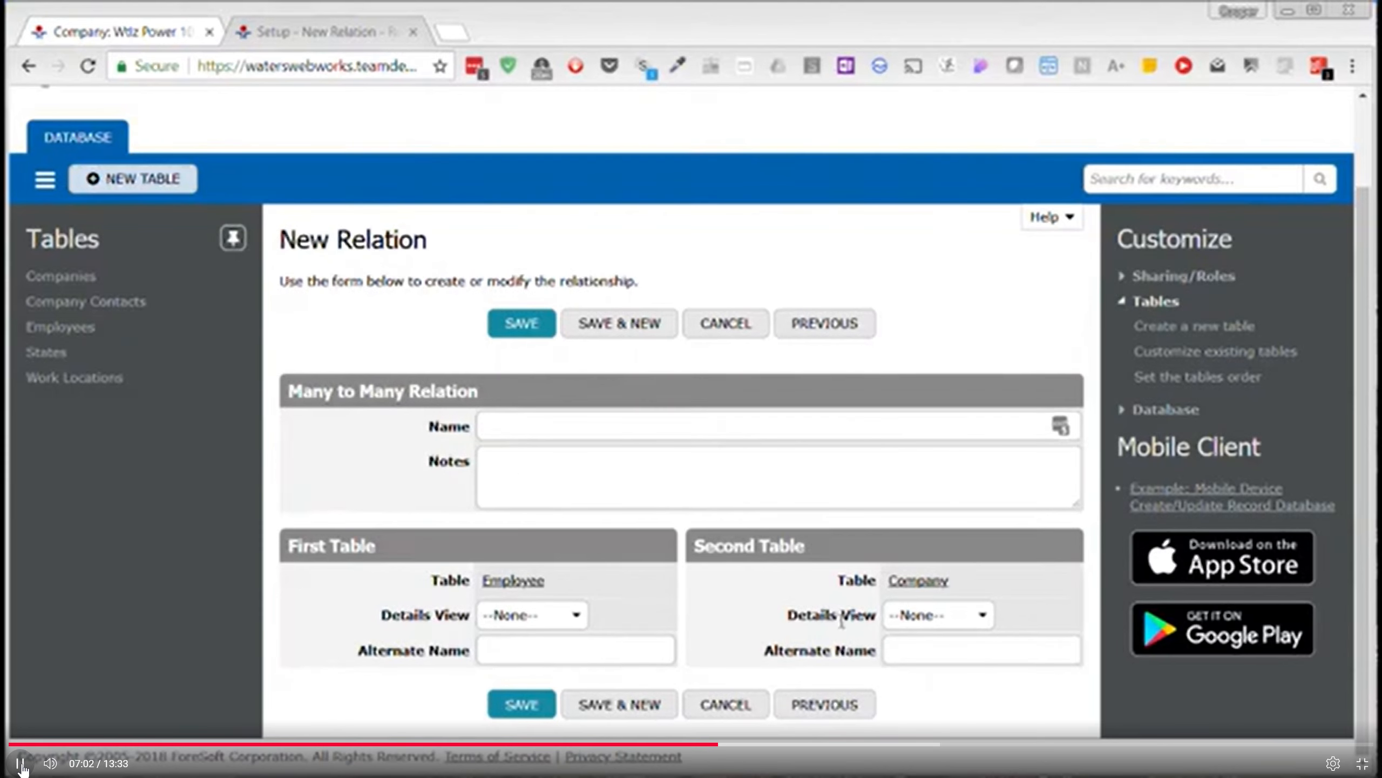
- Set the Employee table's details view to List All, save the Employee–Company many-to-many relation, and review its settings
click(575, 616)
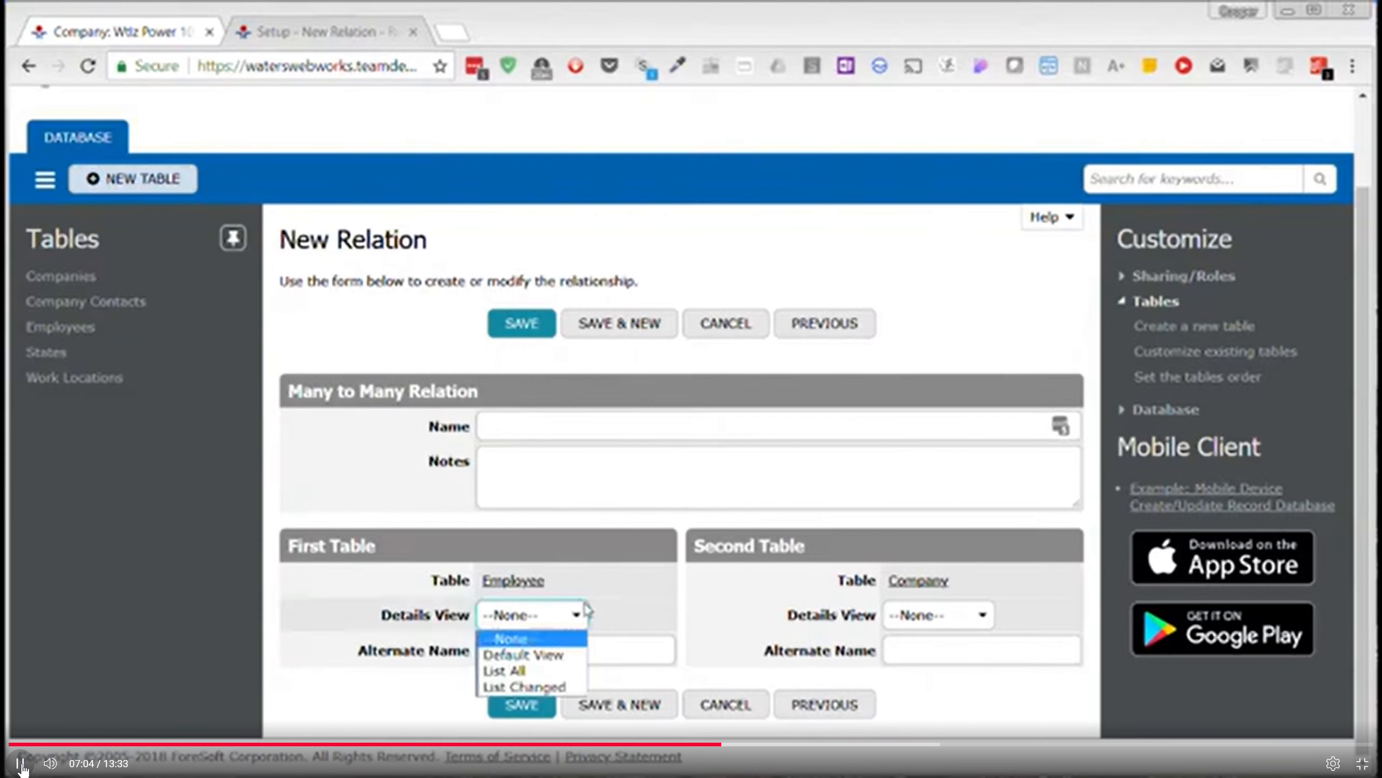
click(558, 672)
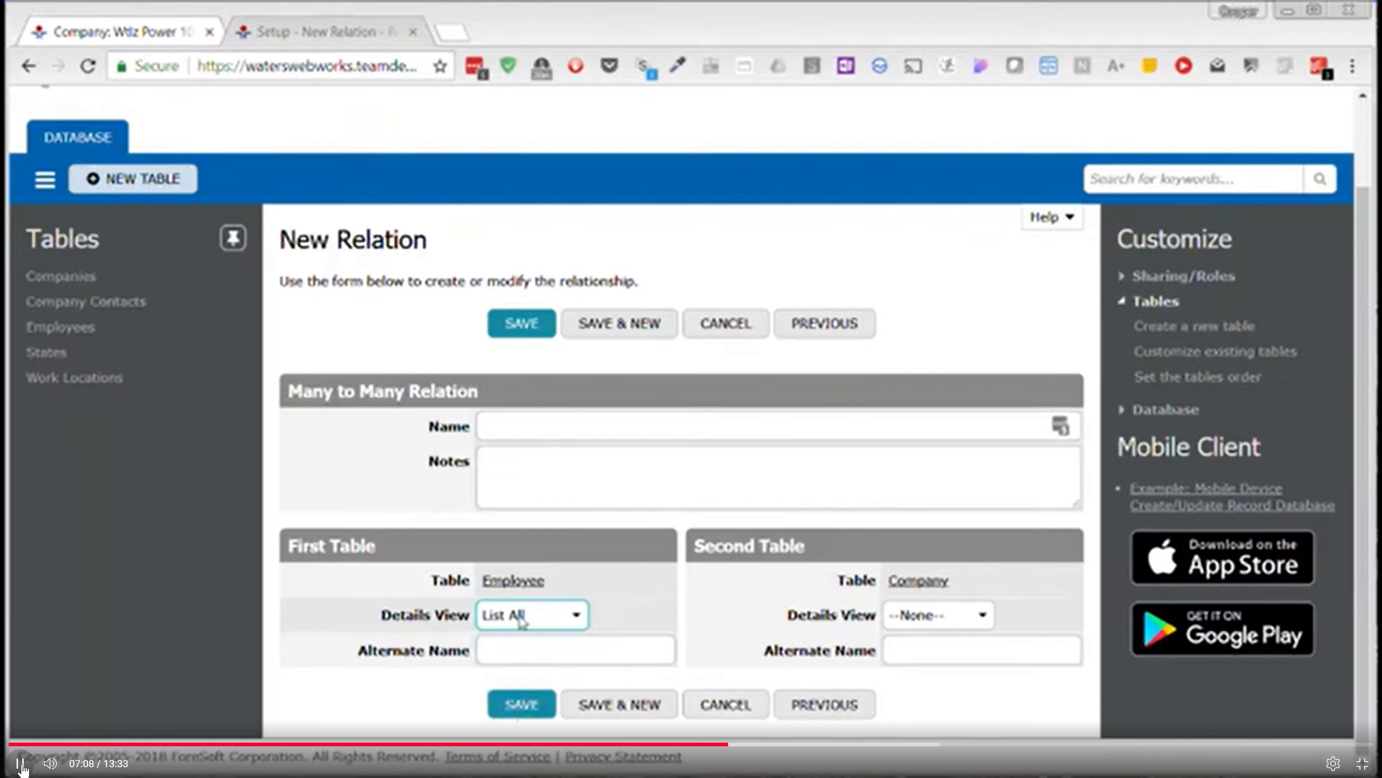
click(538, 708)
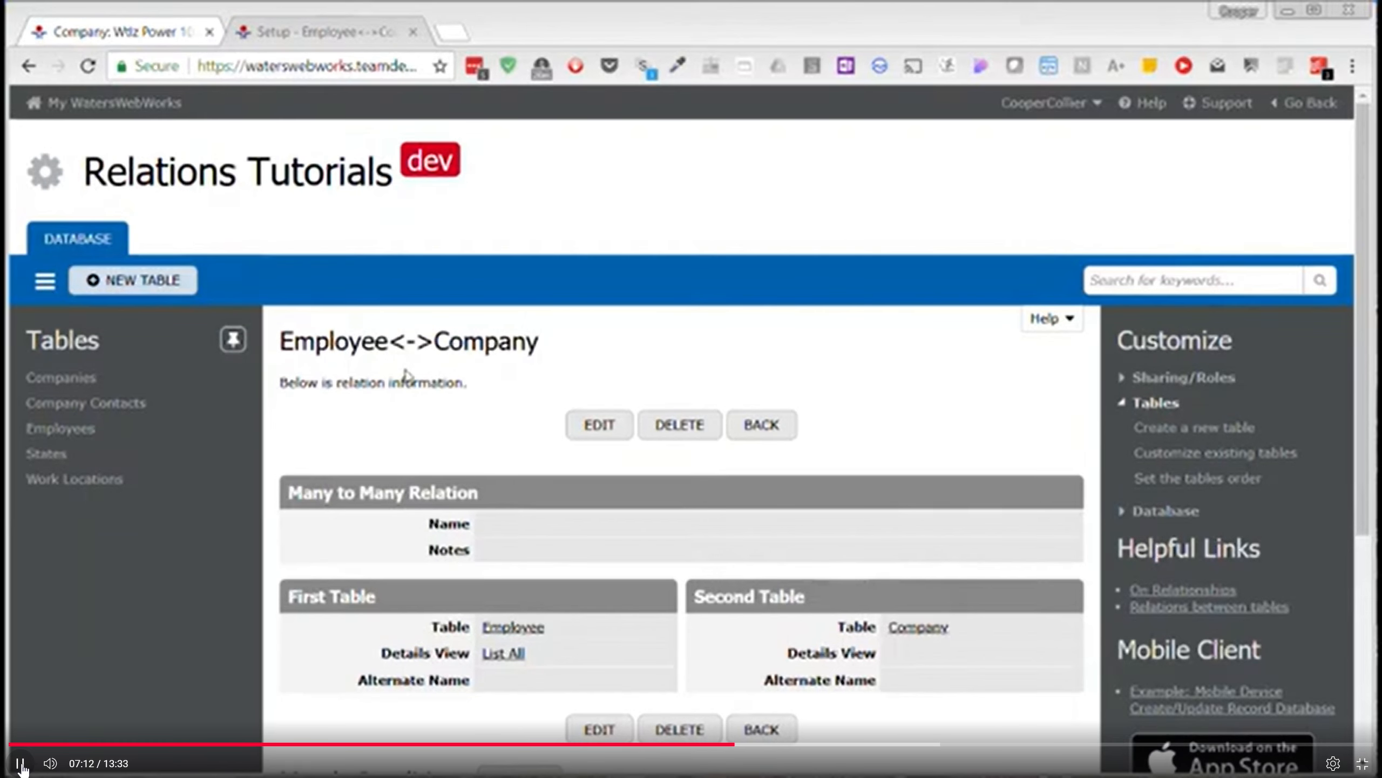
scroll(482, 471, down, 4)
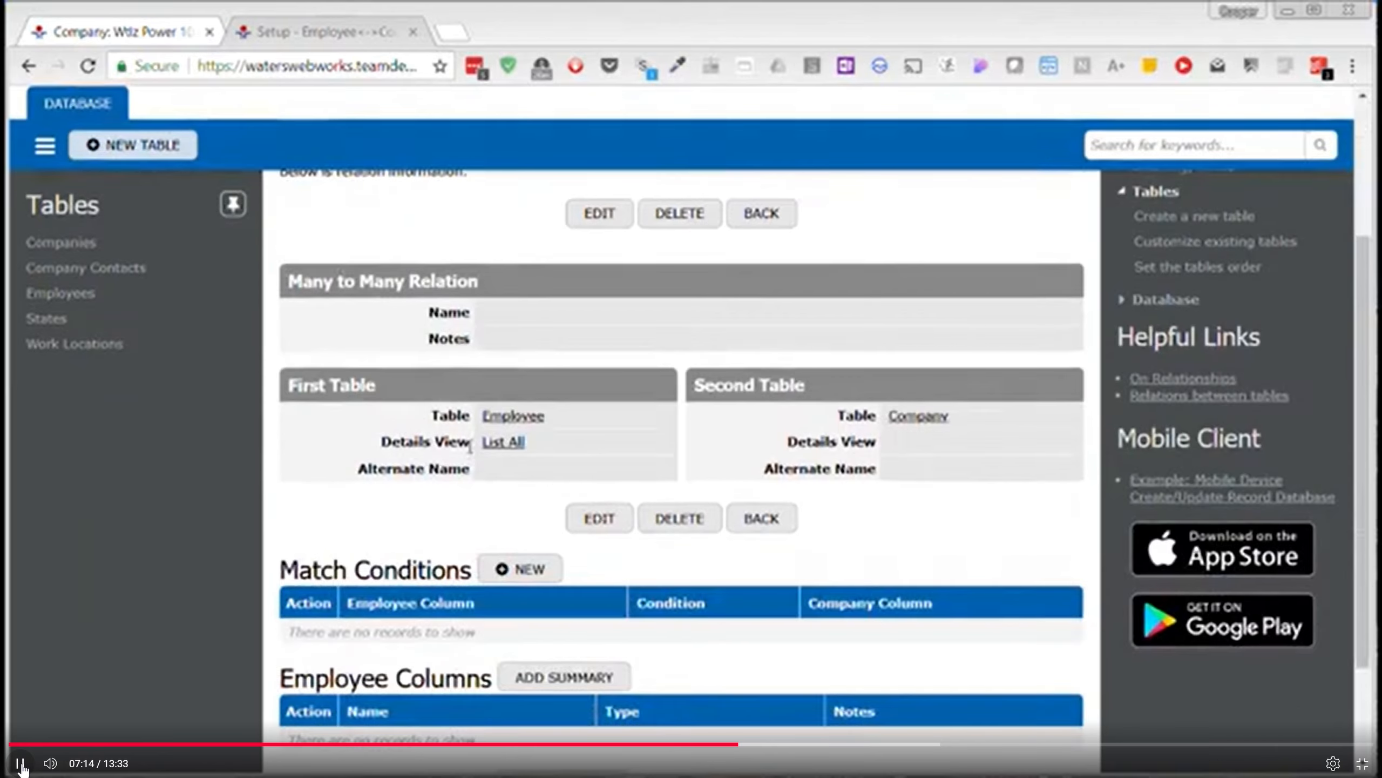
scroll(470, 448, up, 4)
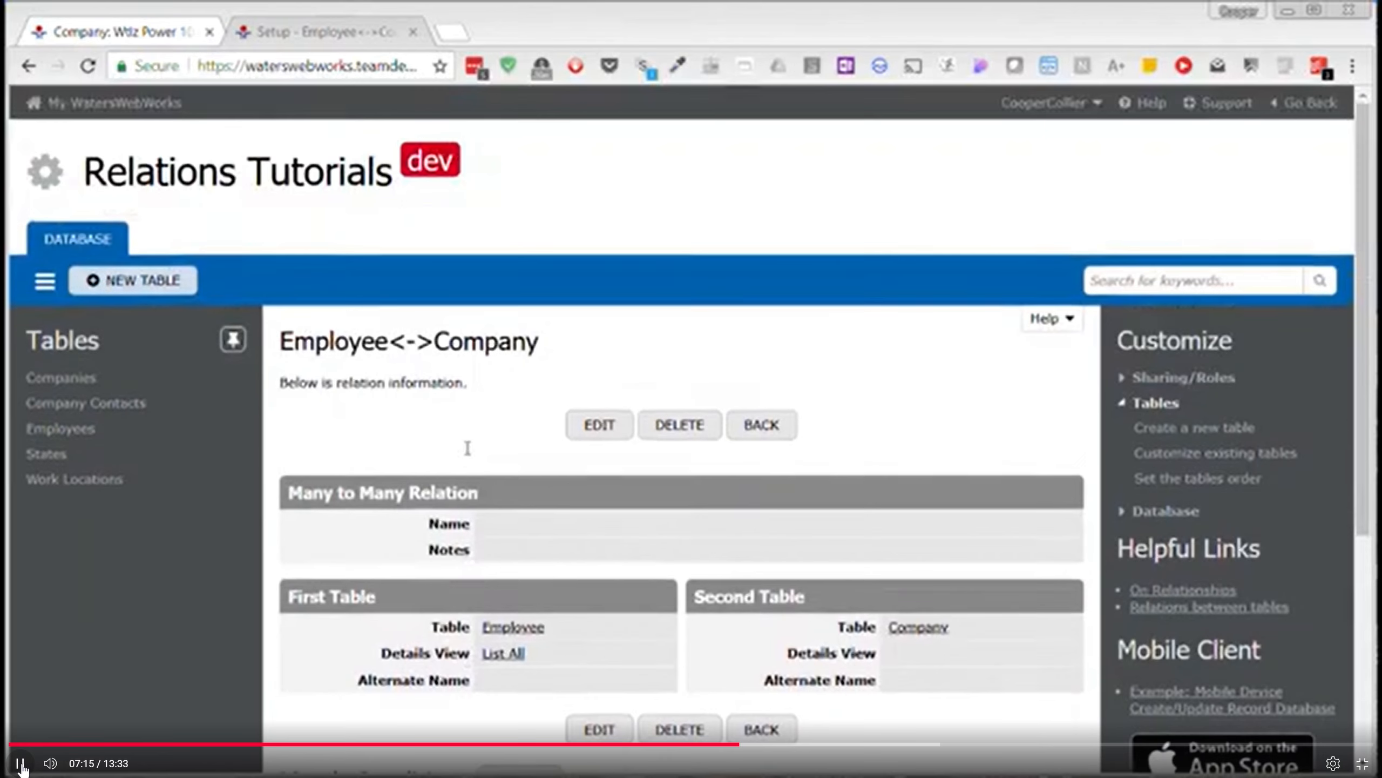
- Go to the Wtlz Power 107 Fm company record and examine its list of related Employees
click(129, 40)
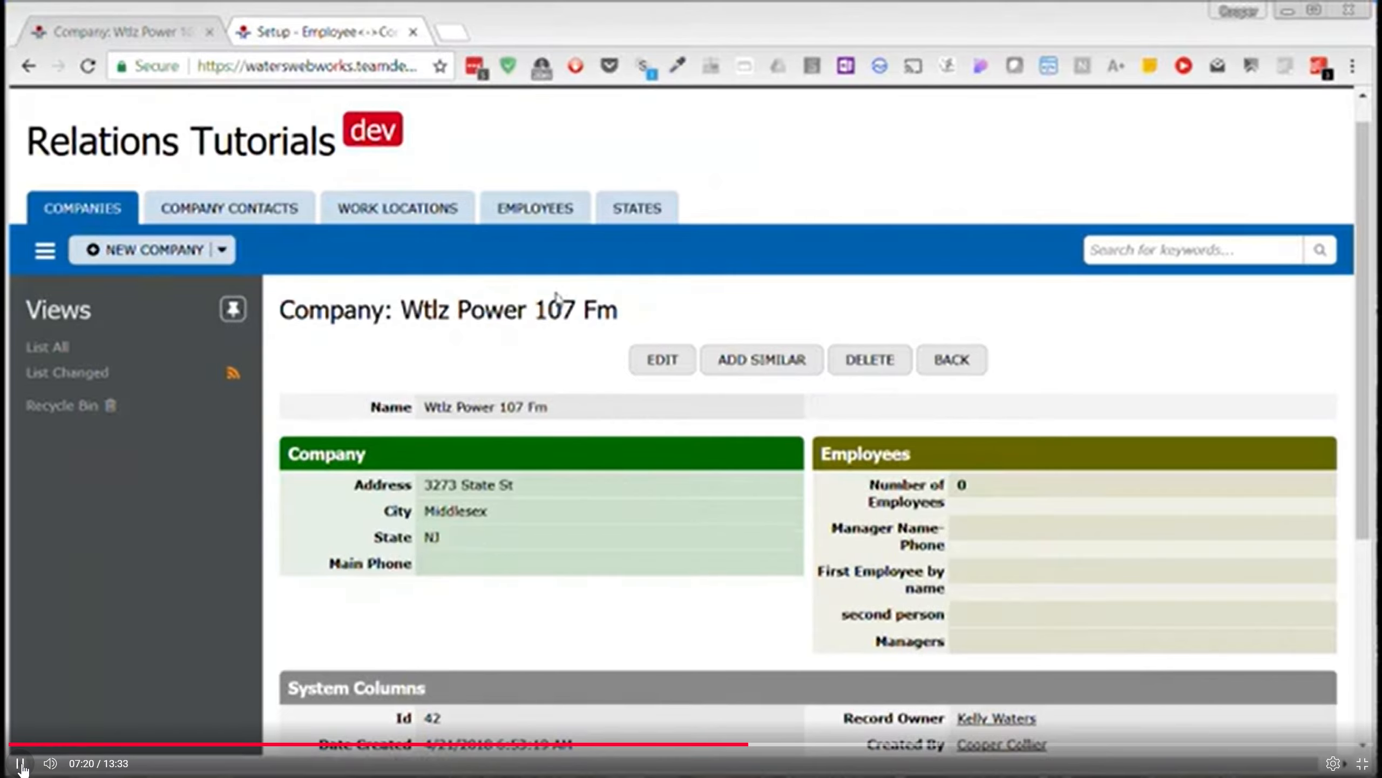
scroll(636, 429, down, 5)
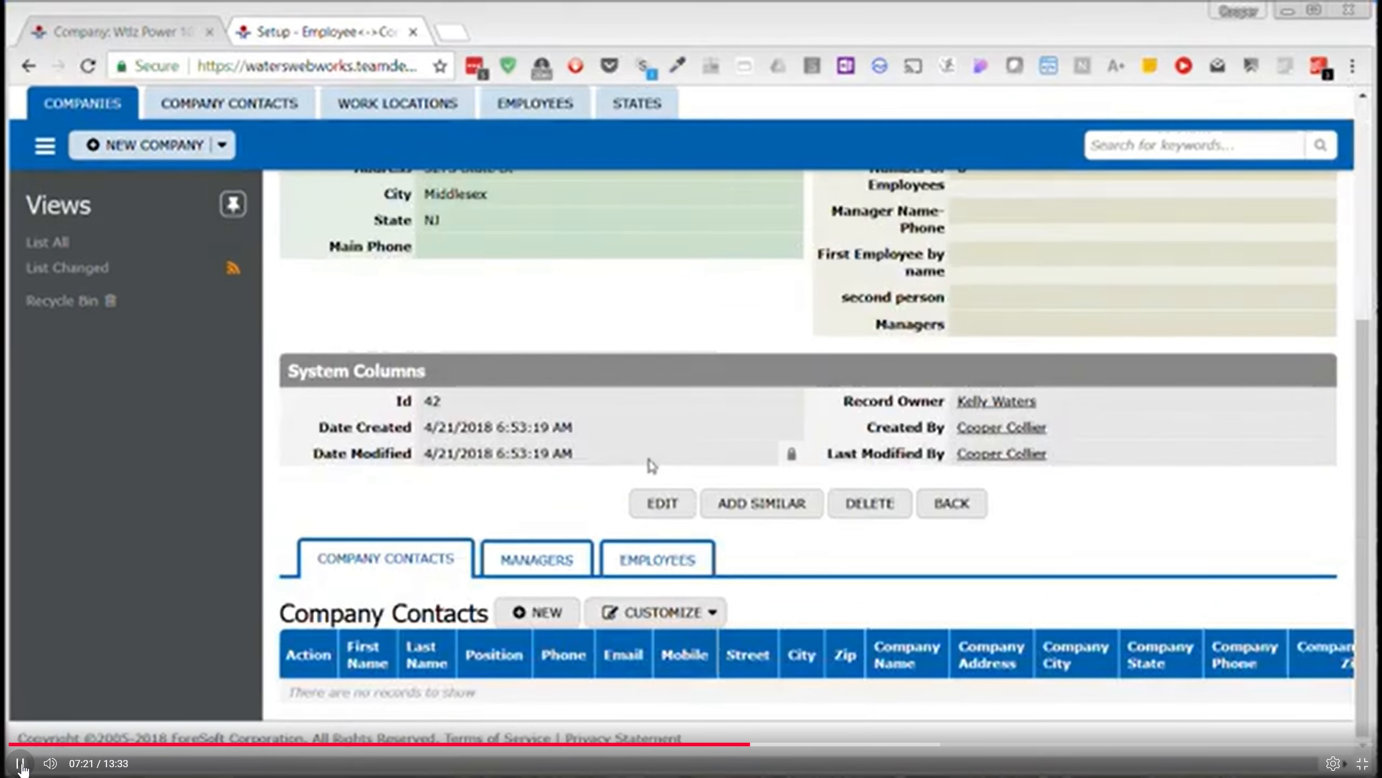
click(673, 565)
scroll(794, 579, down, 6)
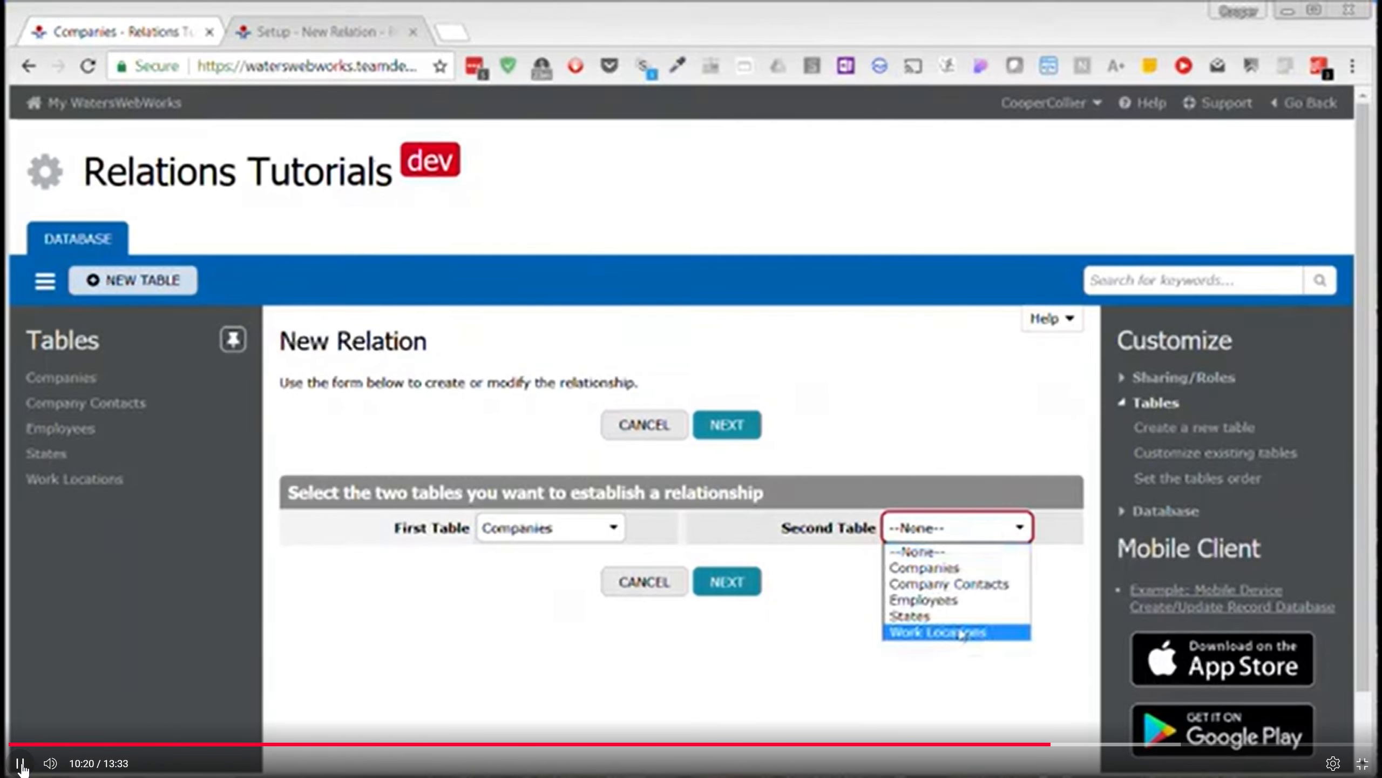
- Choose Companies as the second table of the new relation and make the relationship between companies many-to-many
click(967, 569)
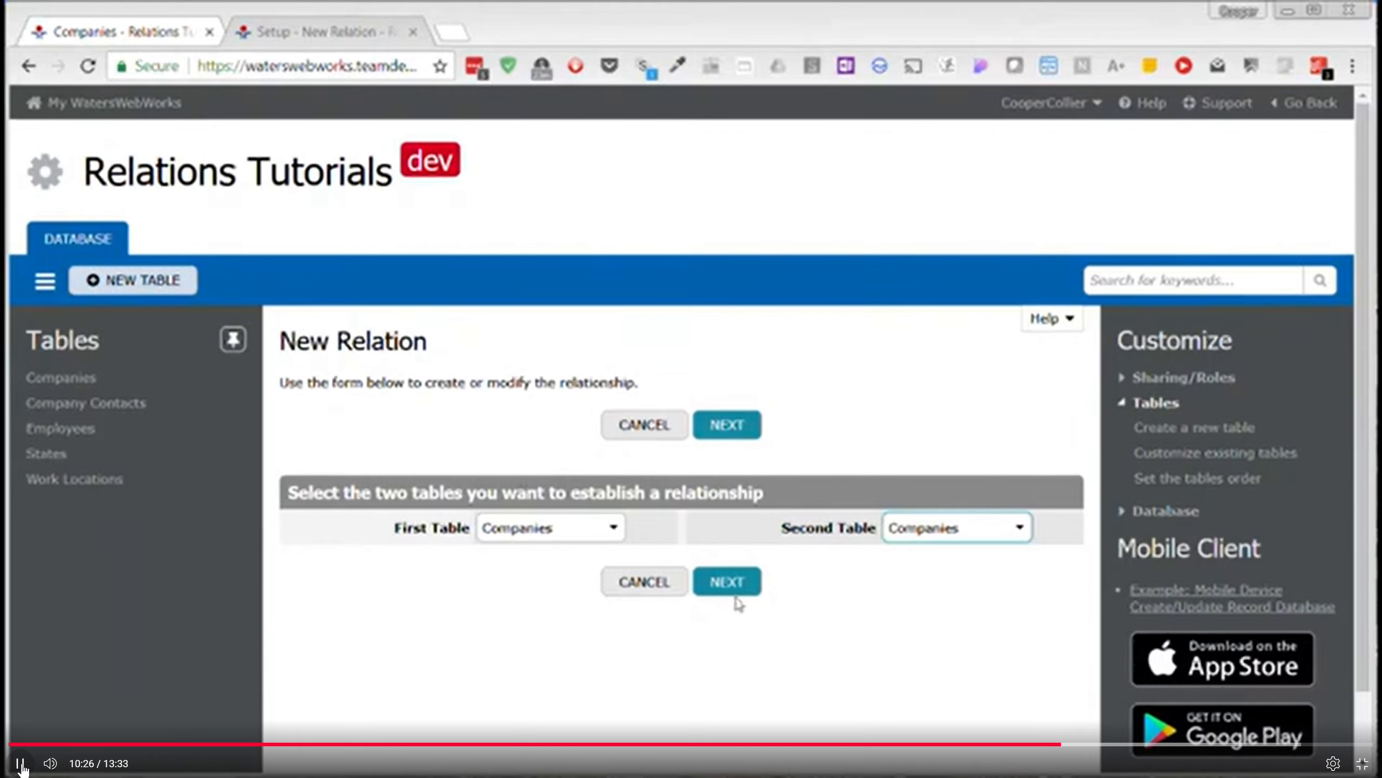
click(728, 582)
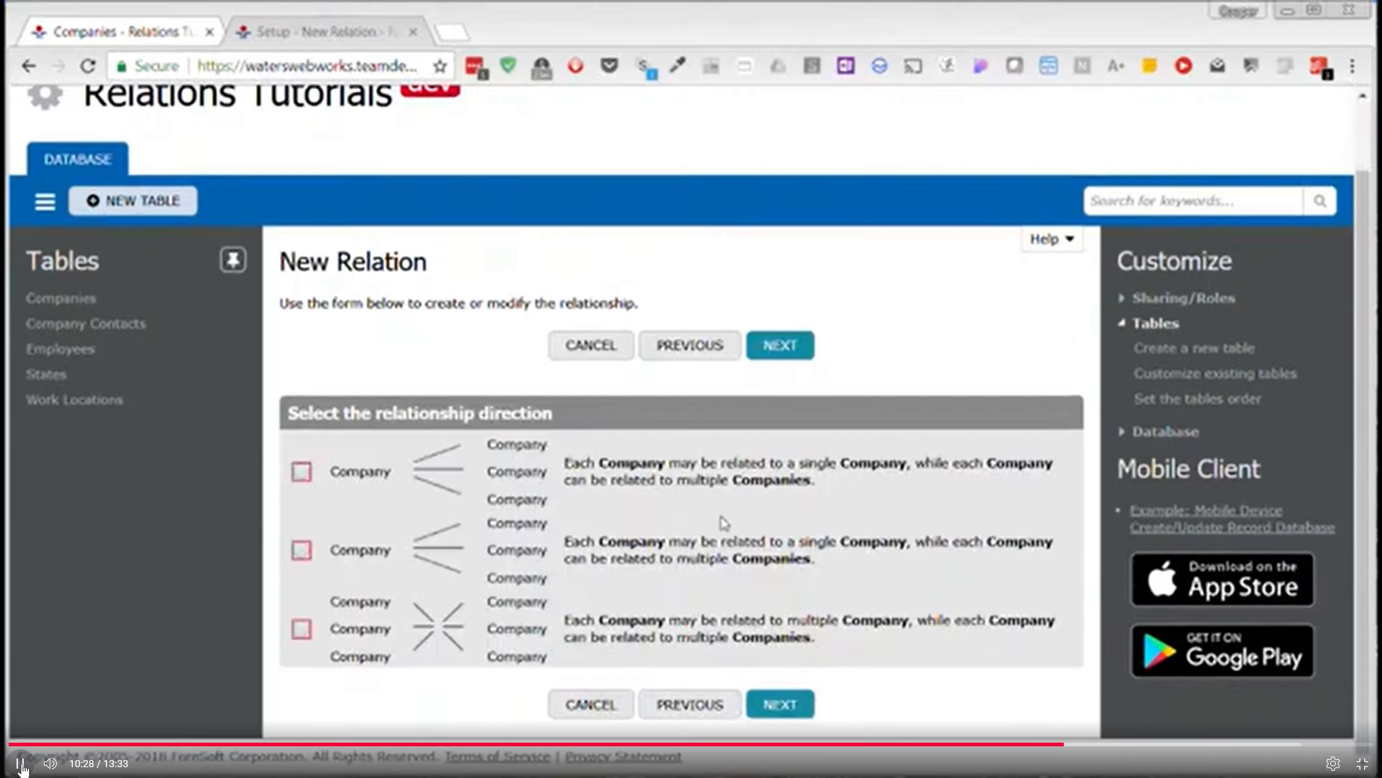
click(304, 631)
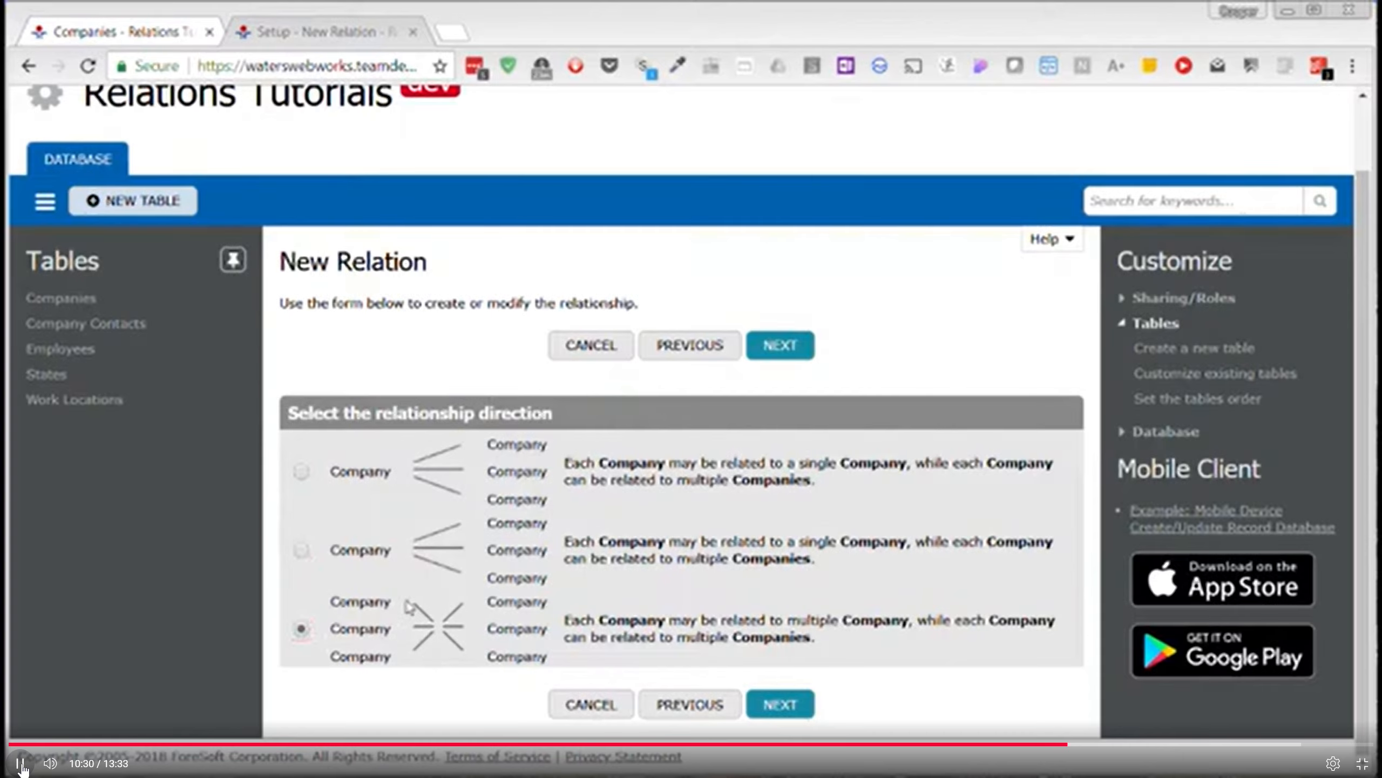
click(779, 704)
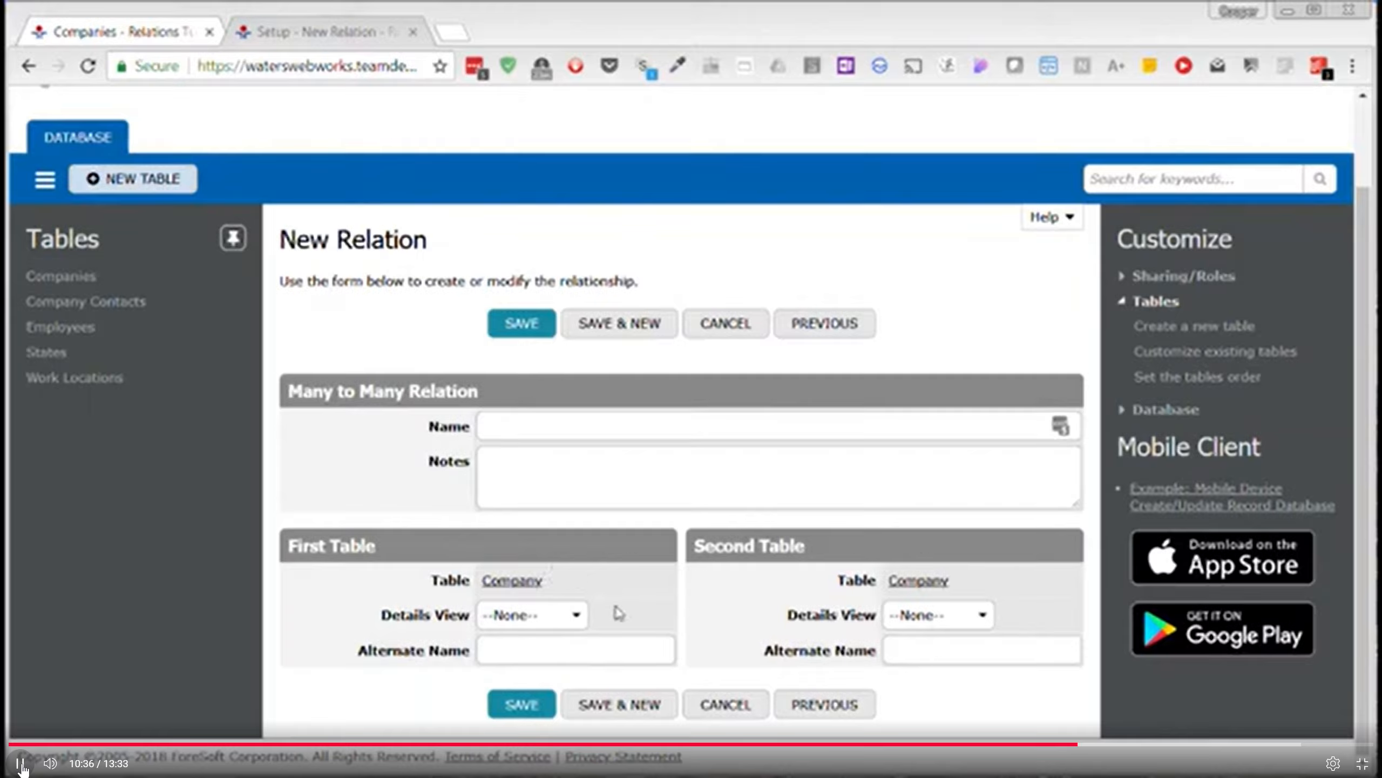
- Set the first Company table's details view to List All and save the Company-to-Company relation
click(580, 616)
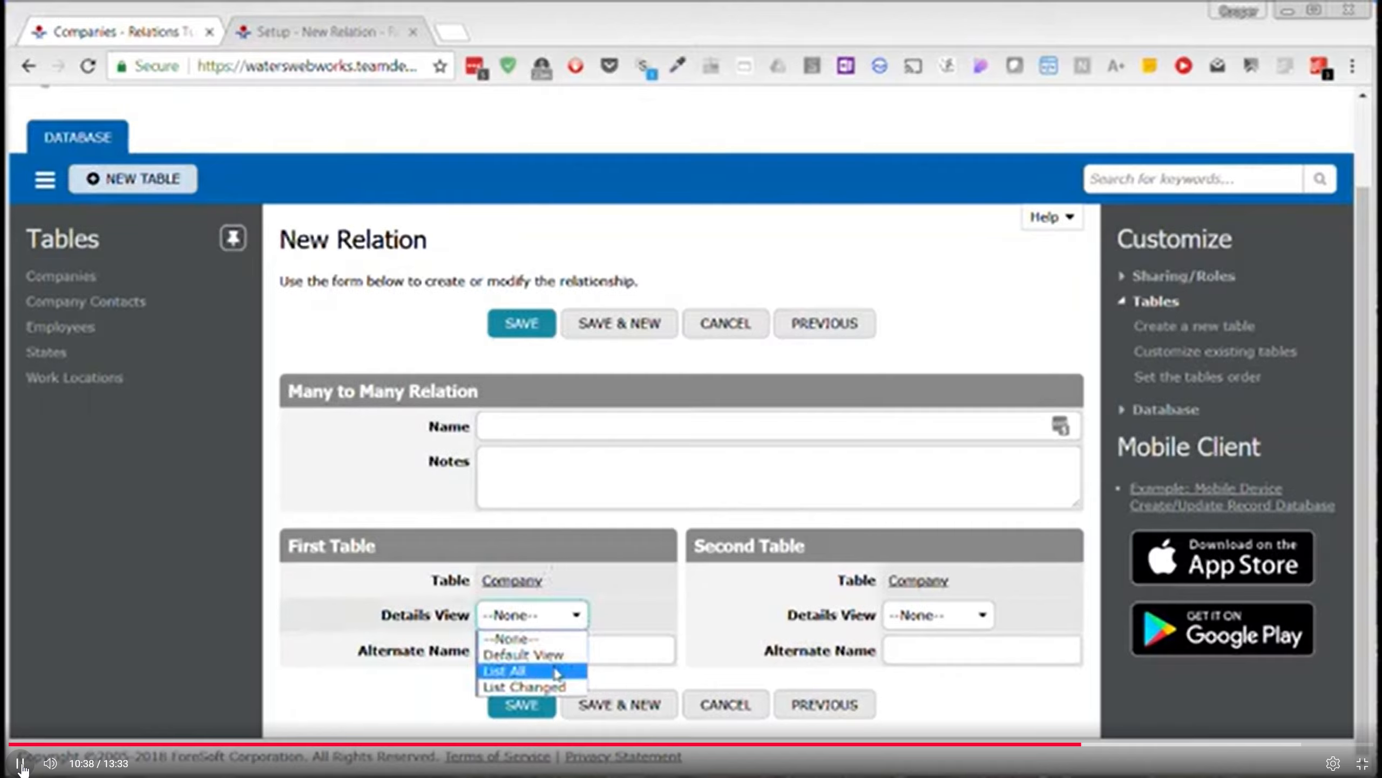
click(556, 672)
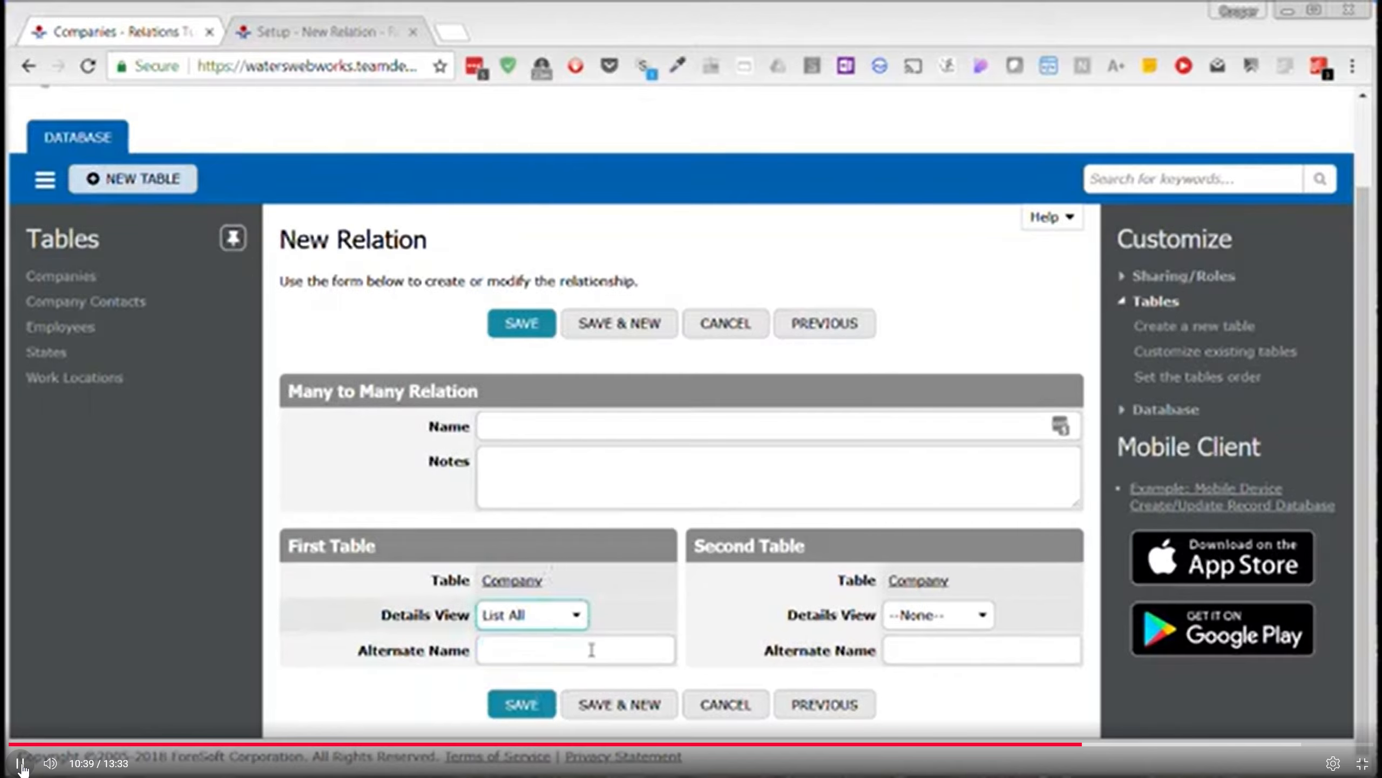
click(521, 704)
- Start a new match condition for the Company-to-Company relation and open the choices for its first company column
scroll(741, 515, down, 3)
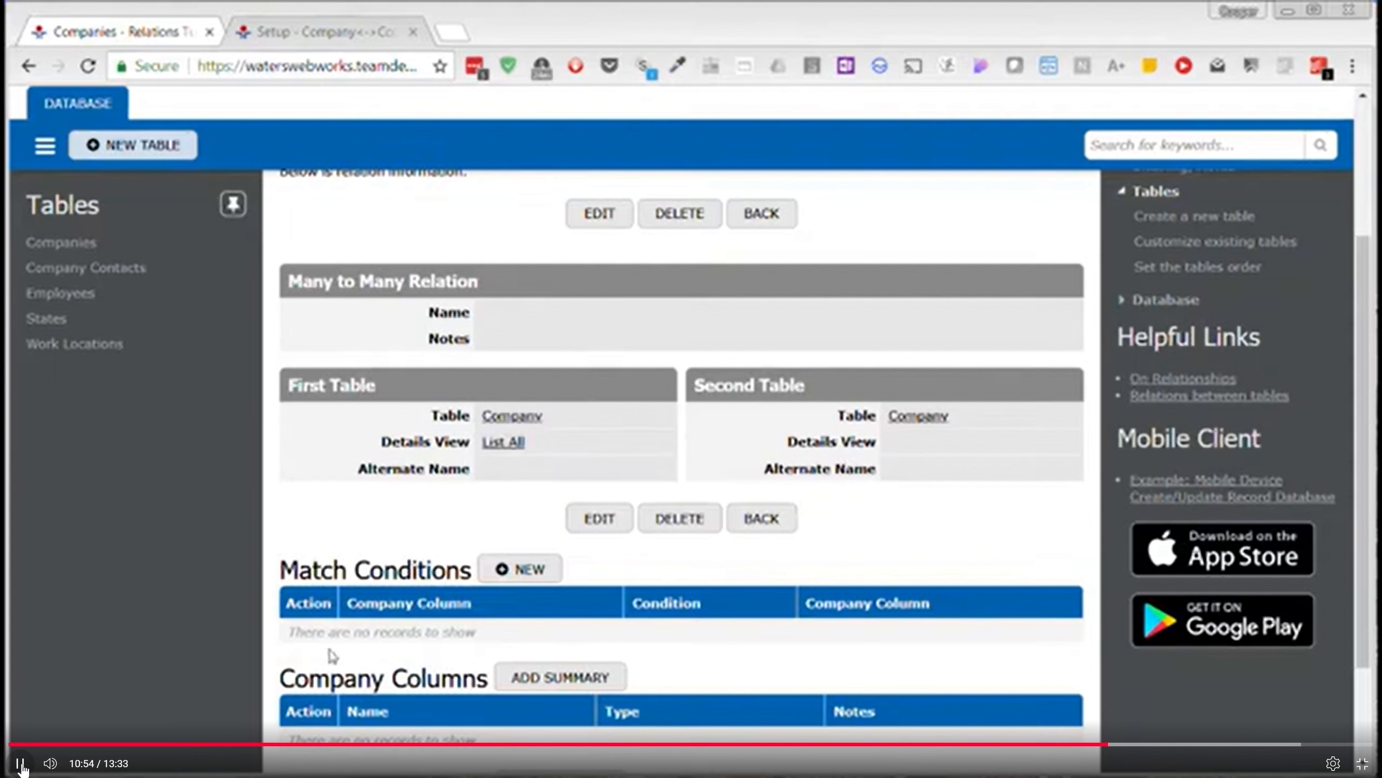
click(536, 570)
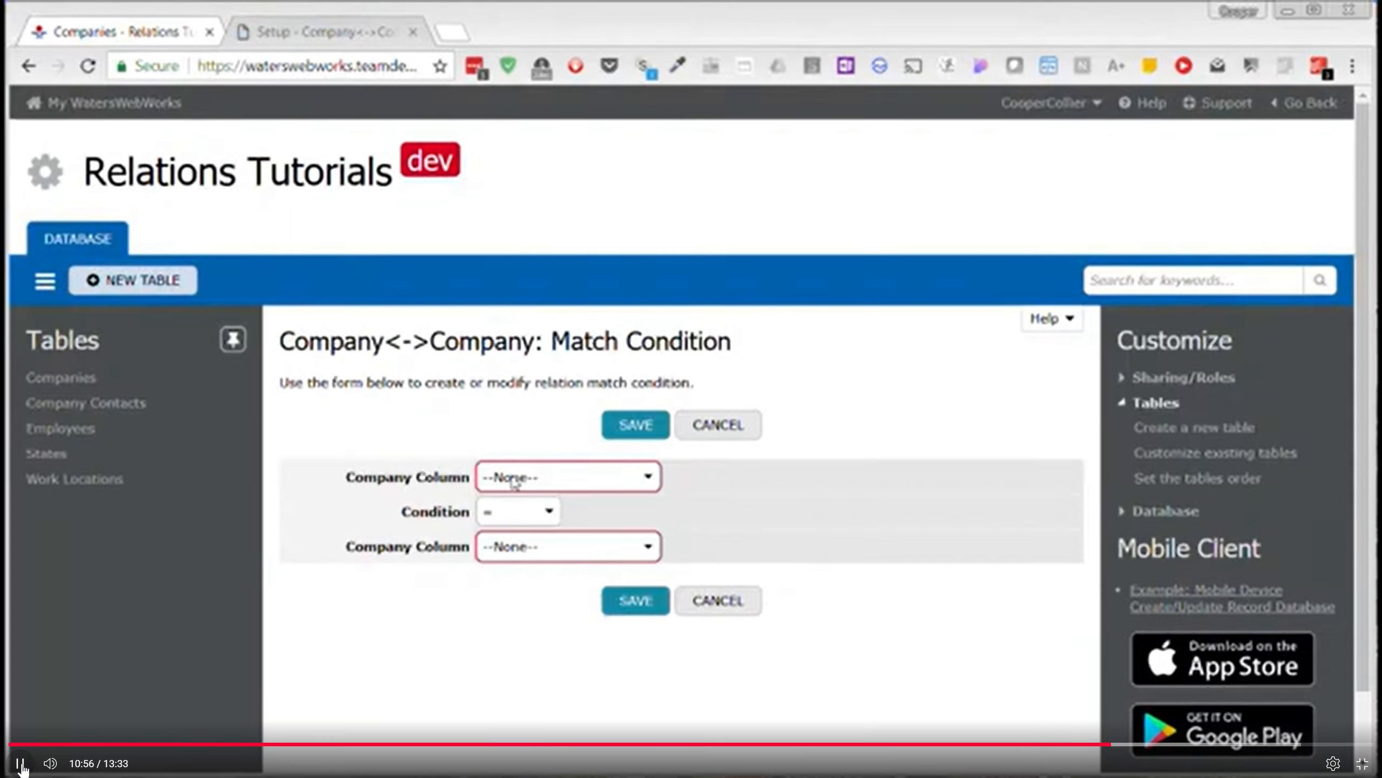
click(638, 479)
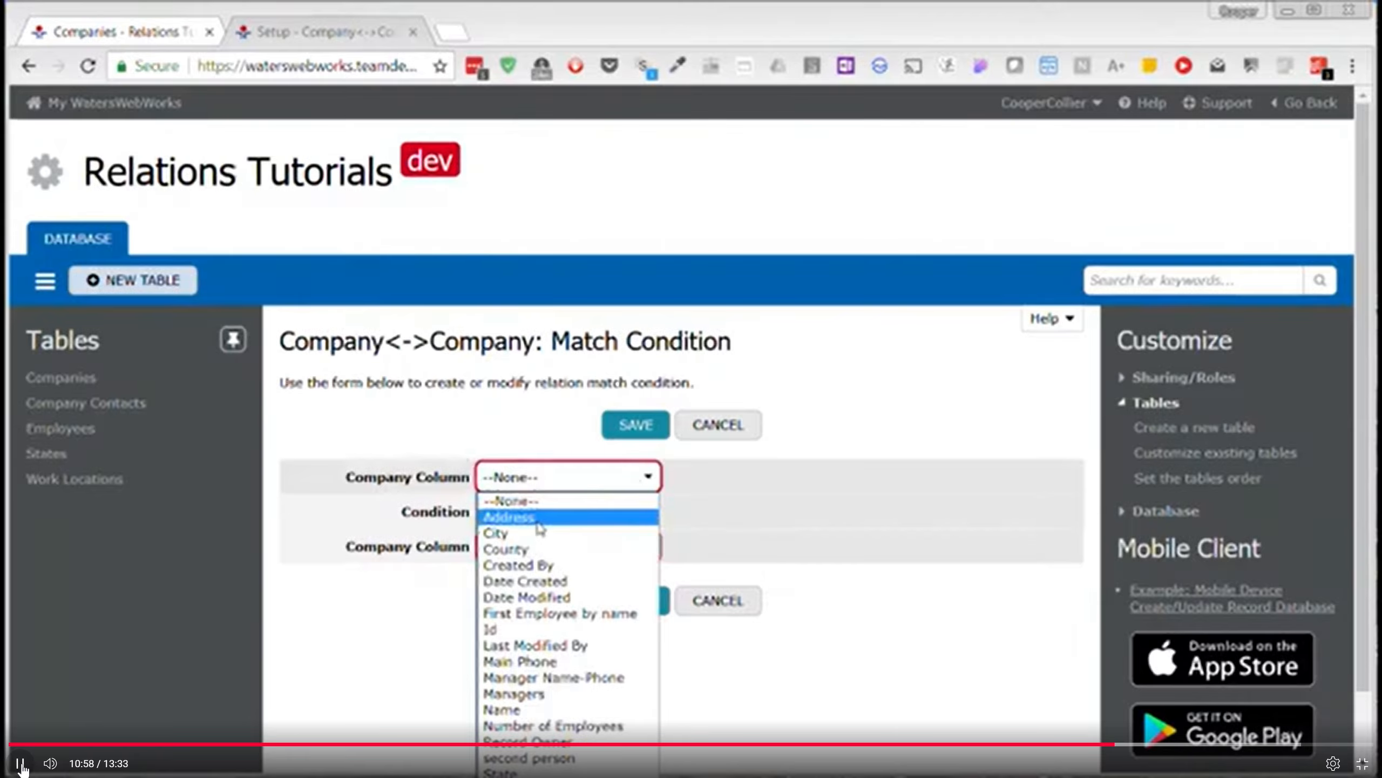